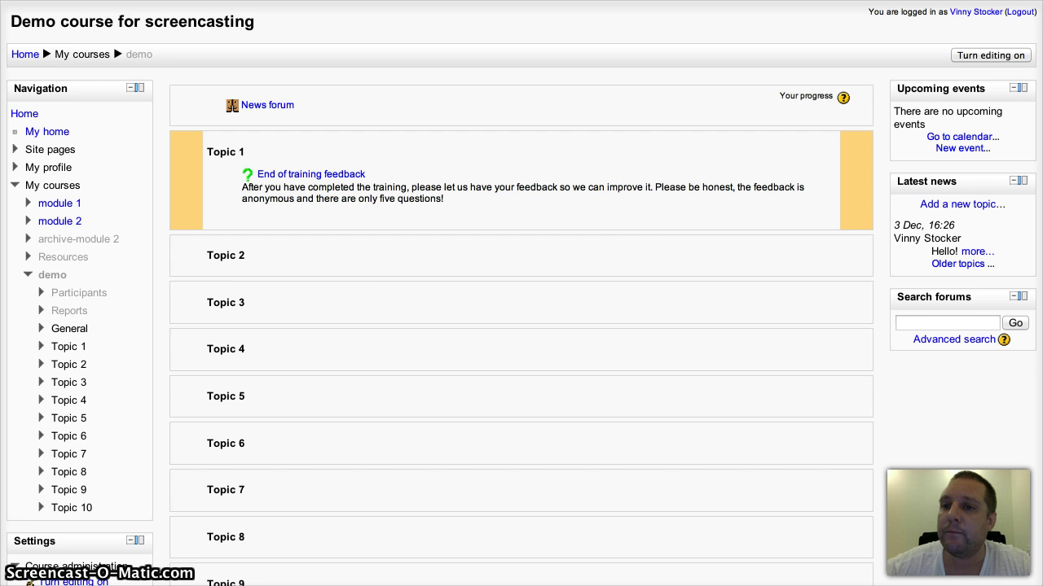
Turn editing on and read the Feedback activity's help in Topic 1's chooser, adding nothing
{"action": "key", "text": "ctrl+Tab"}
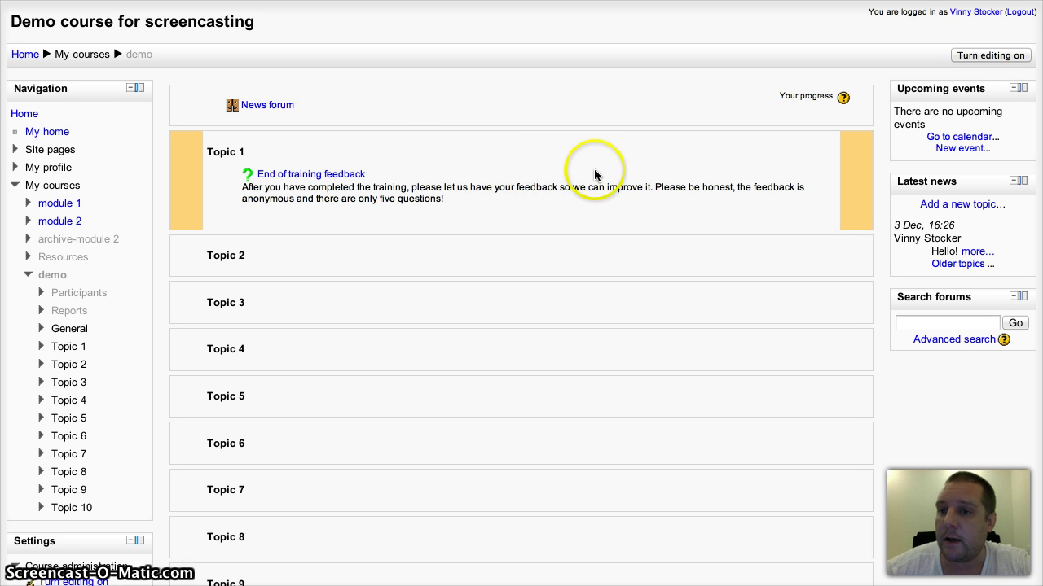
{"action": "left_click", "coordinate": [1001, 55]}
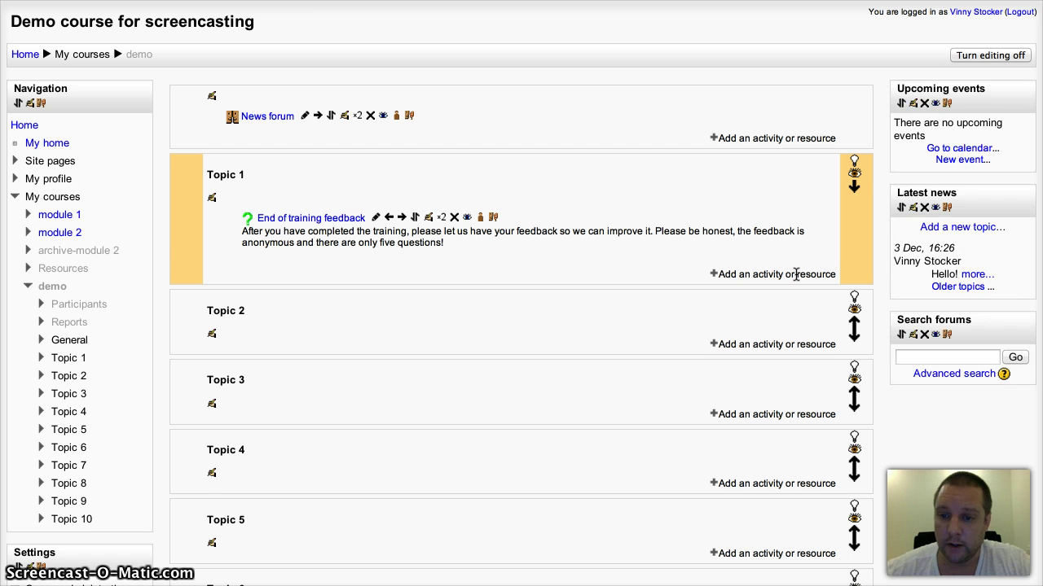
{"action": "left_click", "coordinate": [738, 278]}
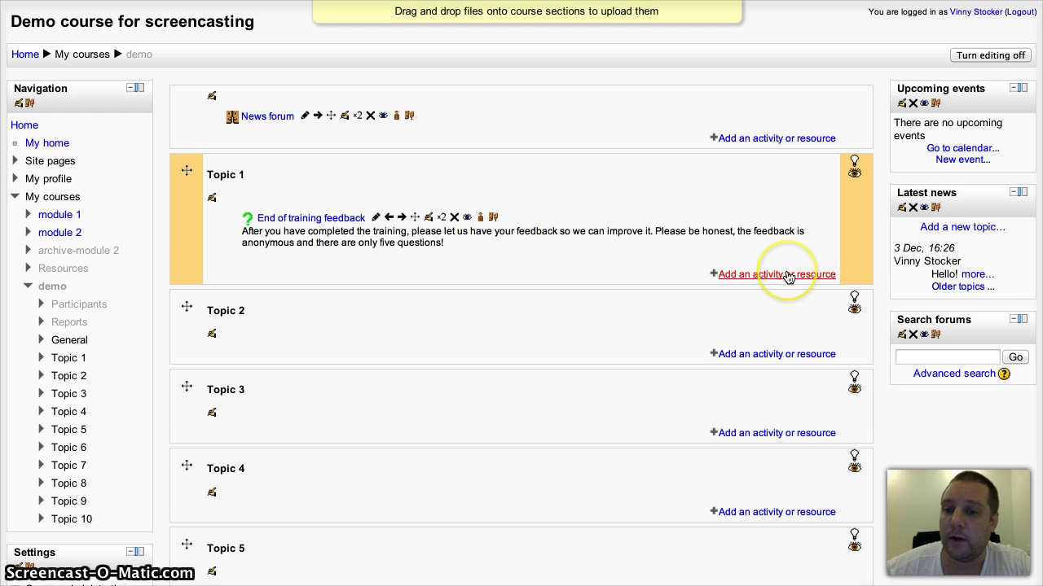
{"action": "left_click", "coordinate": [788, 278]}
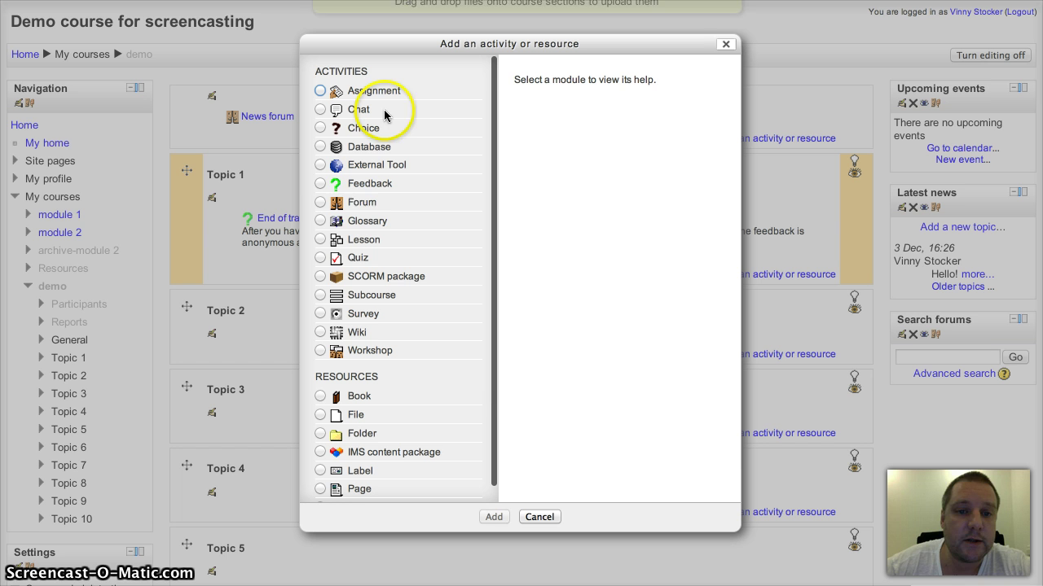
{"action": "left_click", "coordinate": [324, 184]}
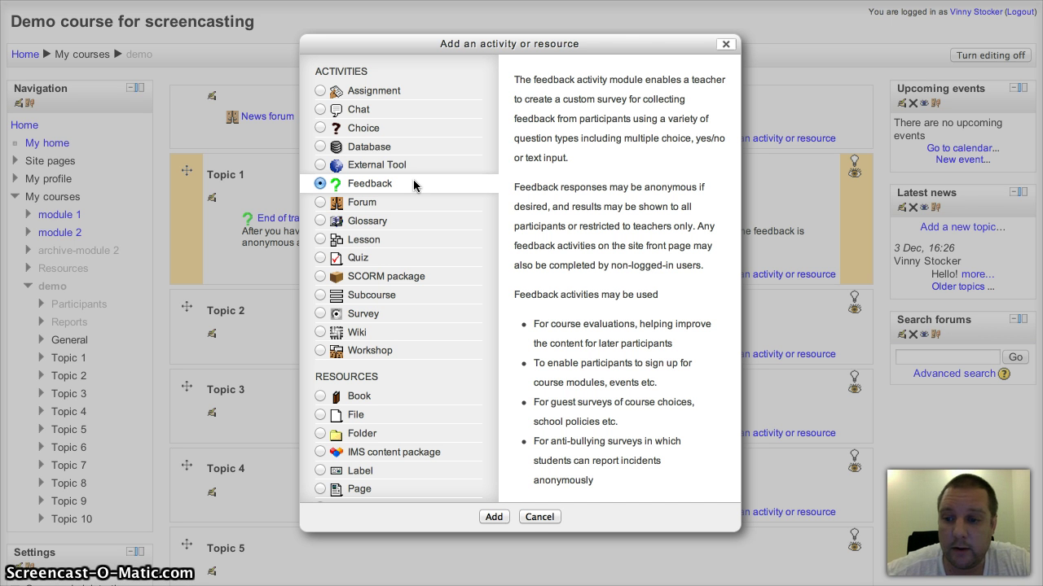
{"action": "left_click", "coordinate": [540, 518]}
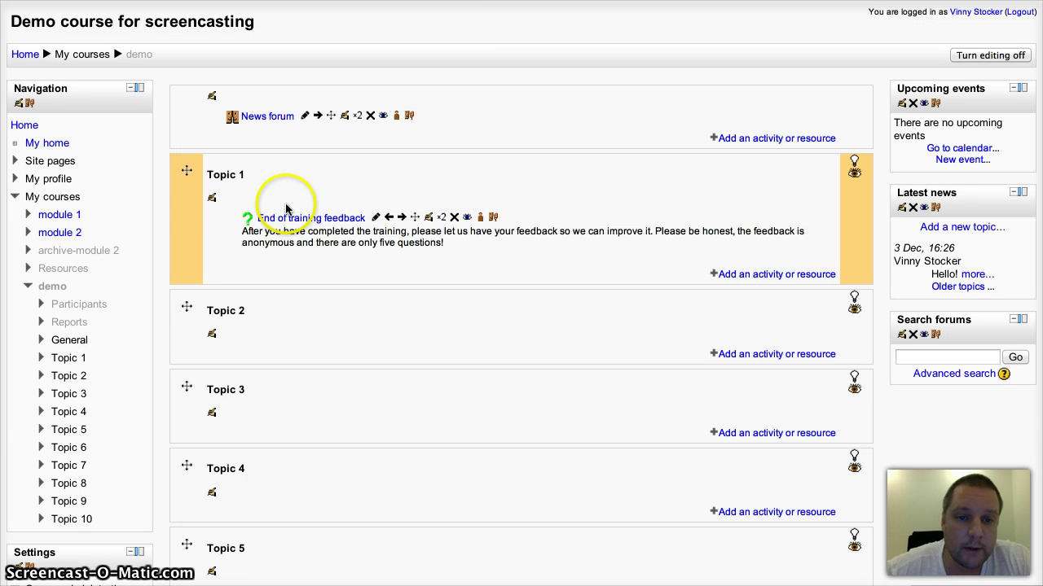
Edit End of training feedback's settings, keeping user names Anonymous and checking the show analysis page option
{"action": "left_click", "coordinate": [430, 218]}
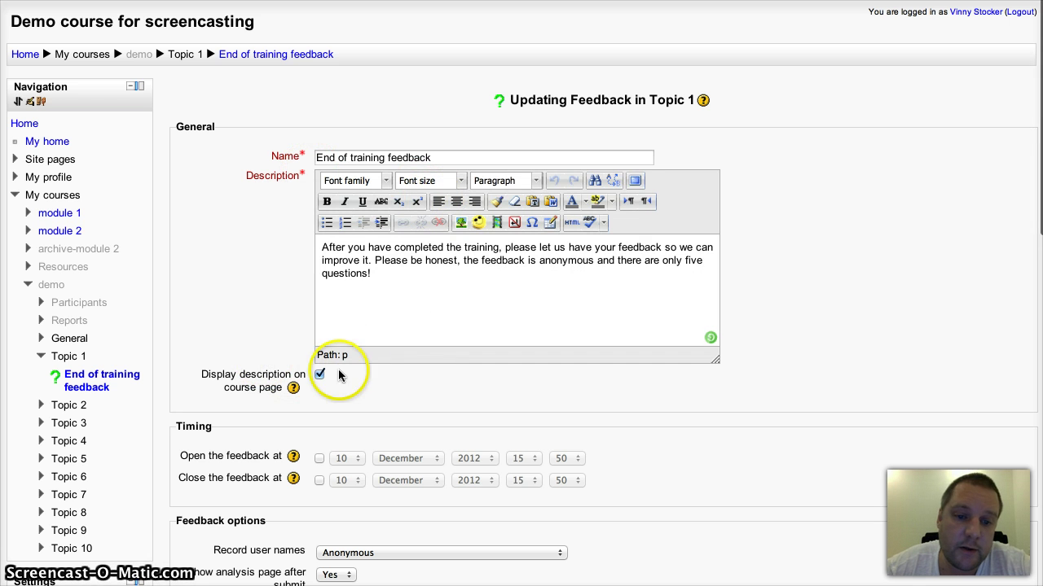
{"action": "scroll", "coordinate": [812, 373], "scroll_direction": "down", "scroll_amount": 2}
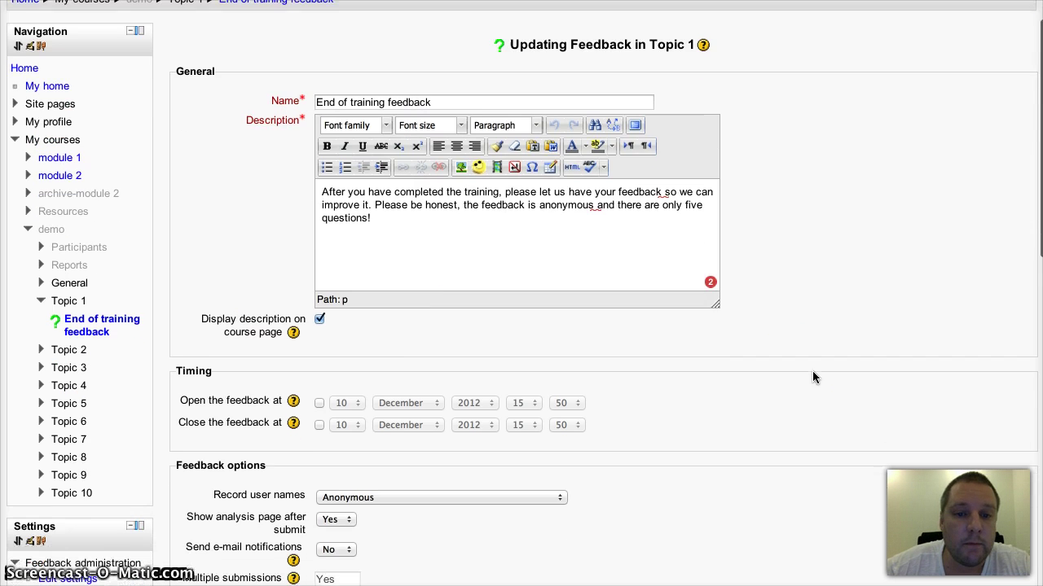
{"action": "scroll", "coordinate": [813, 377], "scroll_direction": "down", "scroll_amount": 4}
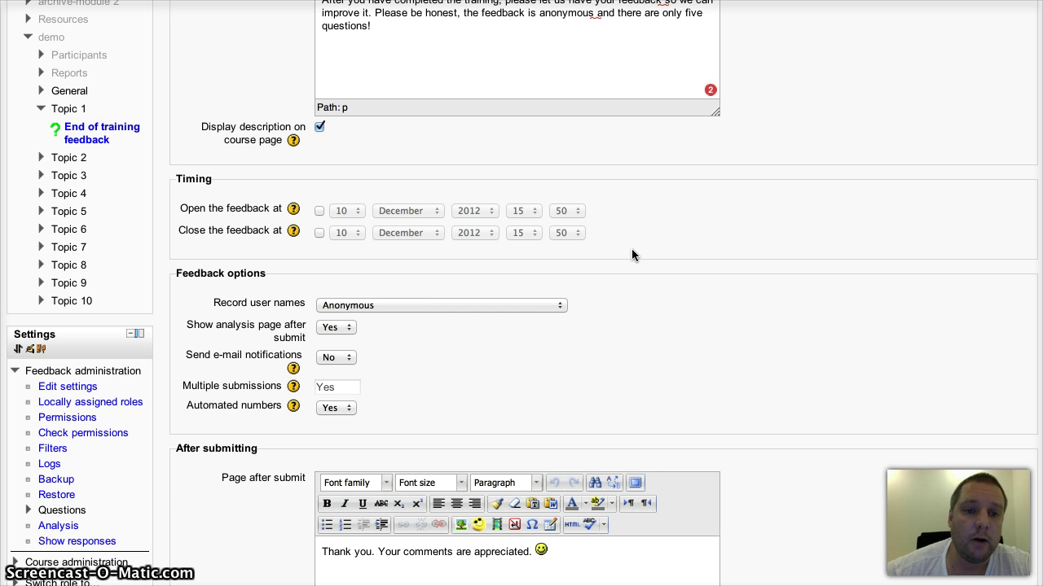
{"action": "scroll", "coordinate": [631, 249], "scroll_direction": "down", "scroll_amount": 4}
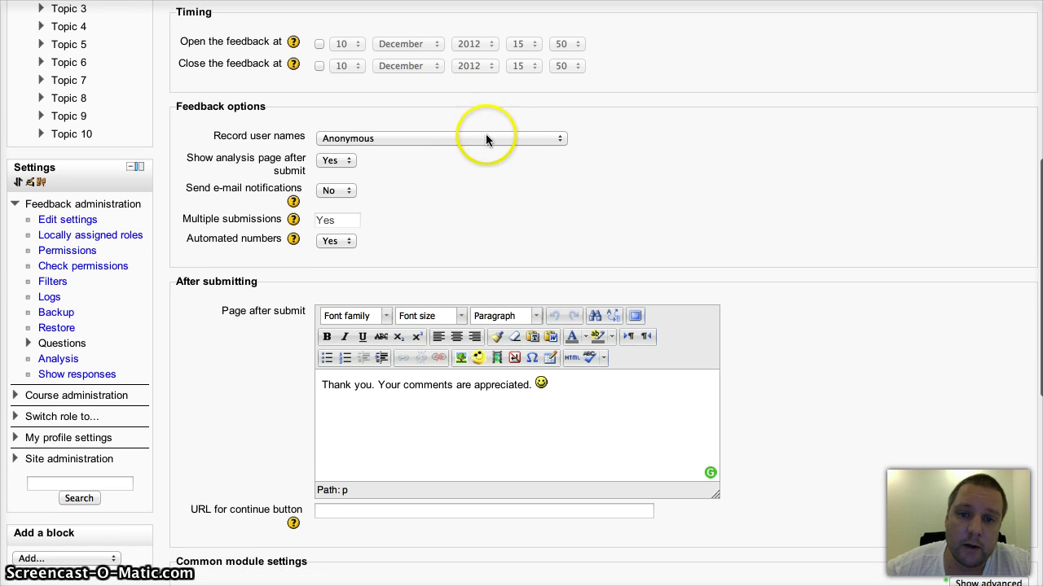
{"action": "left_click", "coordinate": [486, 139]}
{"action": "left_click_drag", "start_coordinate": [493, 138], "coordinate": [634, 125]}
{"action": "left_click", "coordinate": [634, 125]}
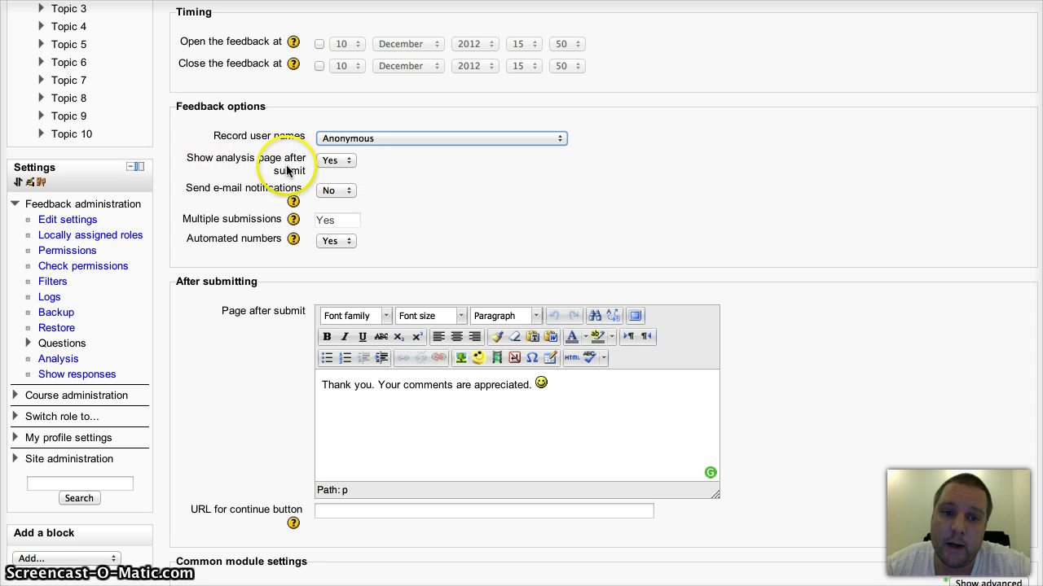
{"action": "left_click", "coordinate": [207, 166]}
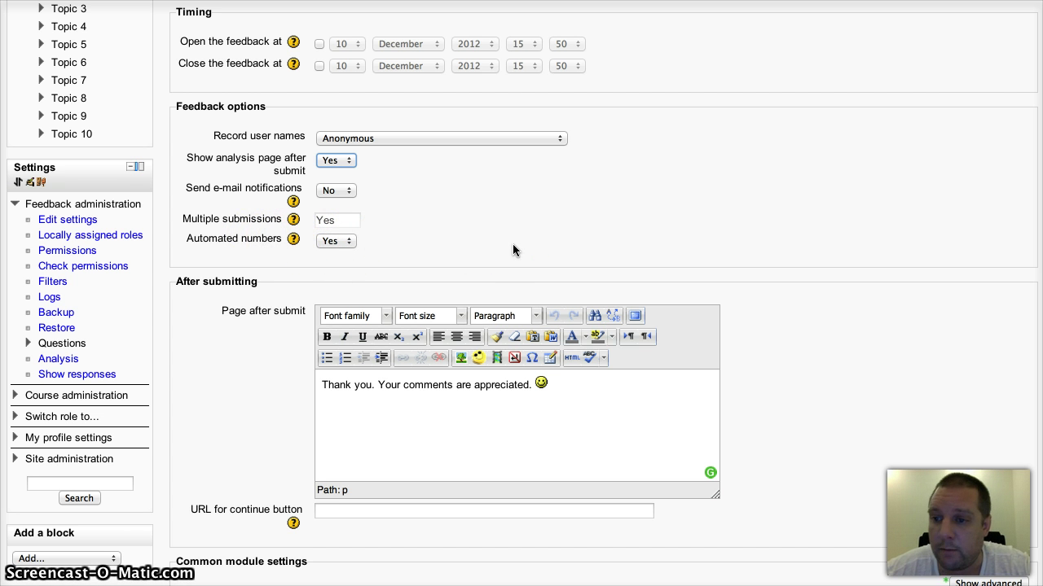
Save the End of training feedback settings with Save and display
{"action": "scroll", "coordinate": [513, 250], "scroll_direction": "down", "scroll_amount": 5}
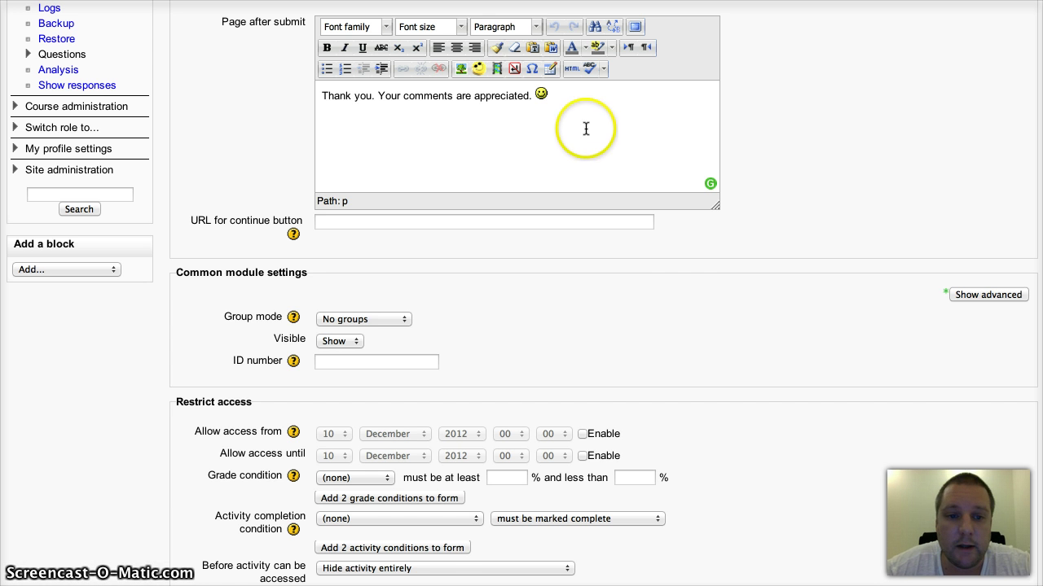
{"action": "scroll", "coordinate": [732, 329], "scroll_direction": "down", "scroll_amount": 5}
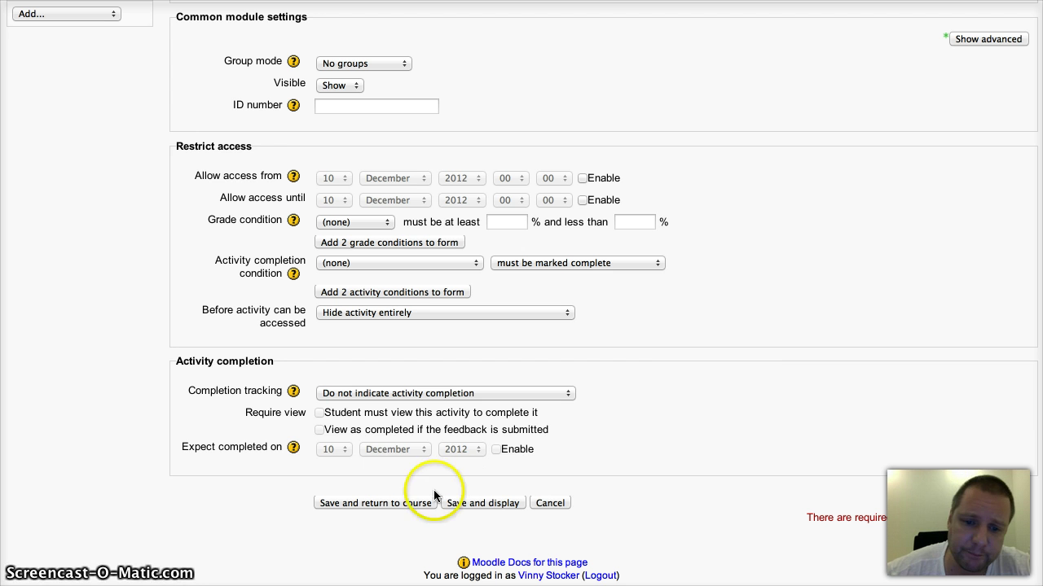
{"action": "left_click", "coordinate": [474, 506]}
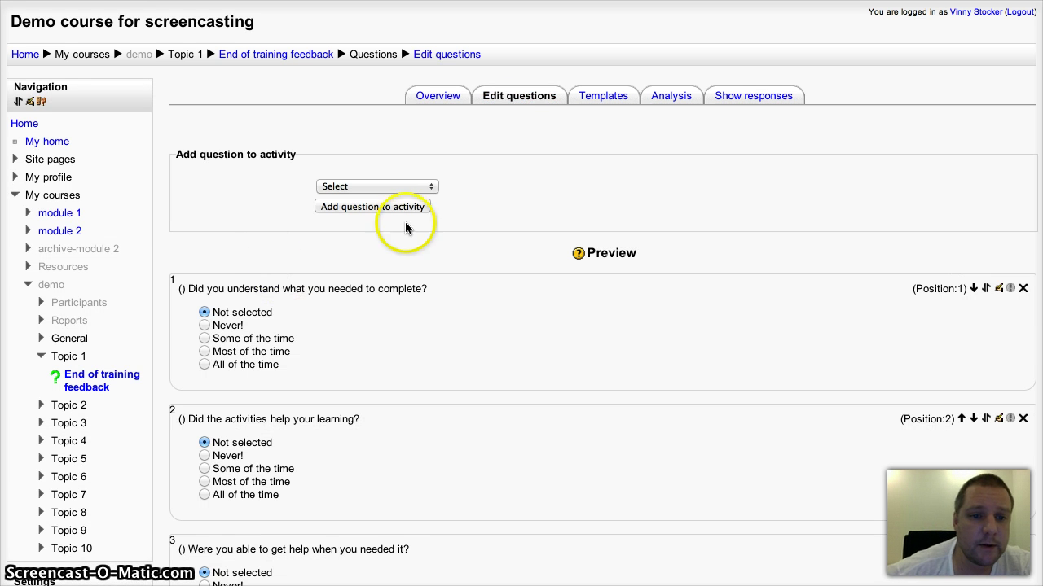
{"action": "left_click", "coordinate": [399, 187]}
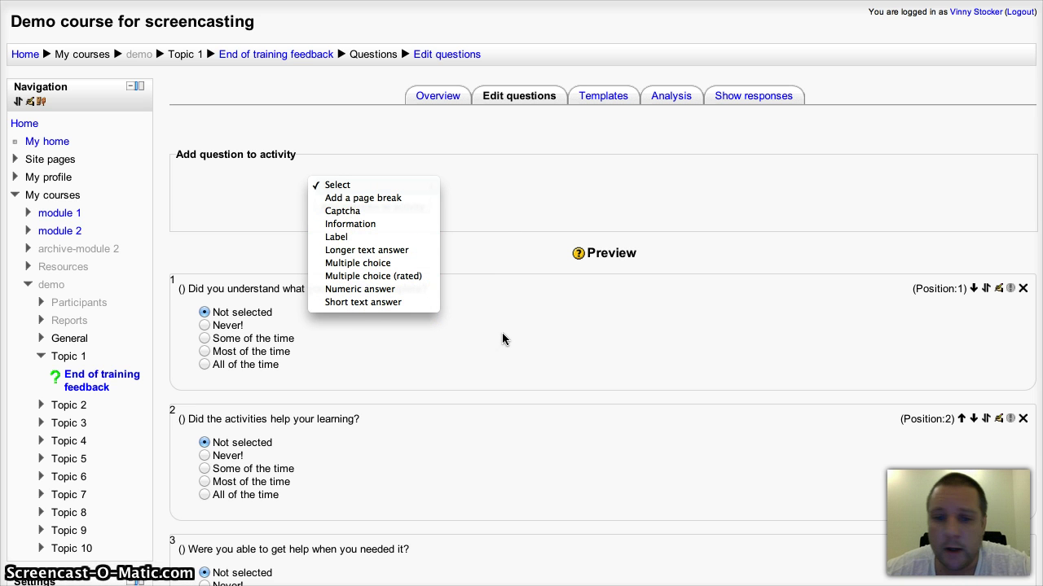
{"action": "left_click", "coordinate": [382, 263]}
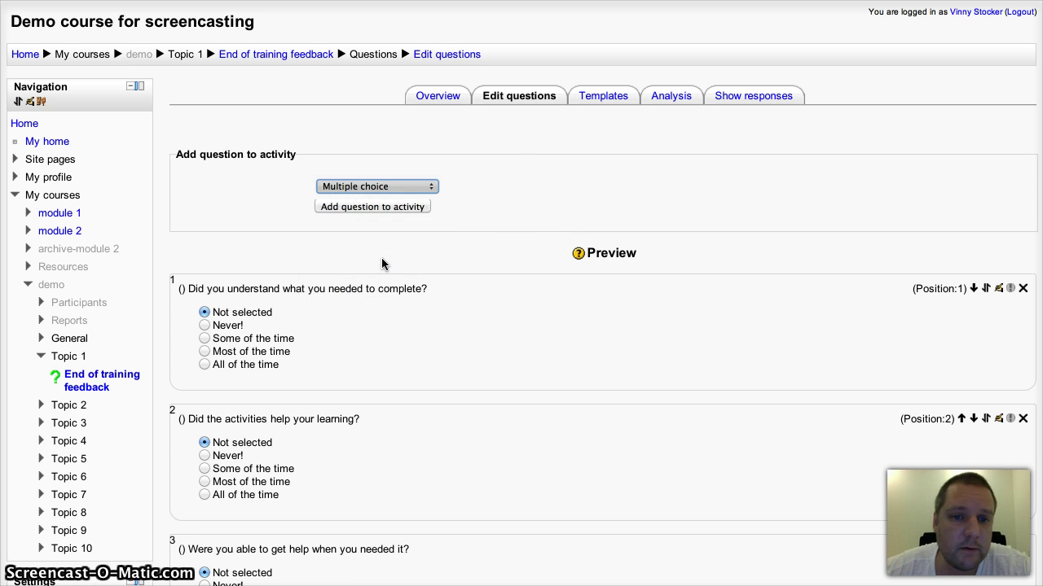
{"action": "left_click", "coordinate": [229, 452]}
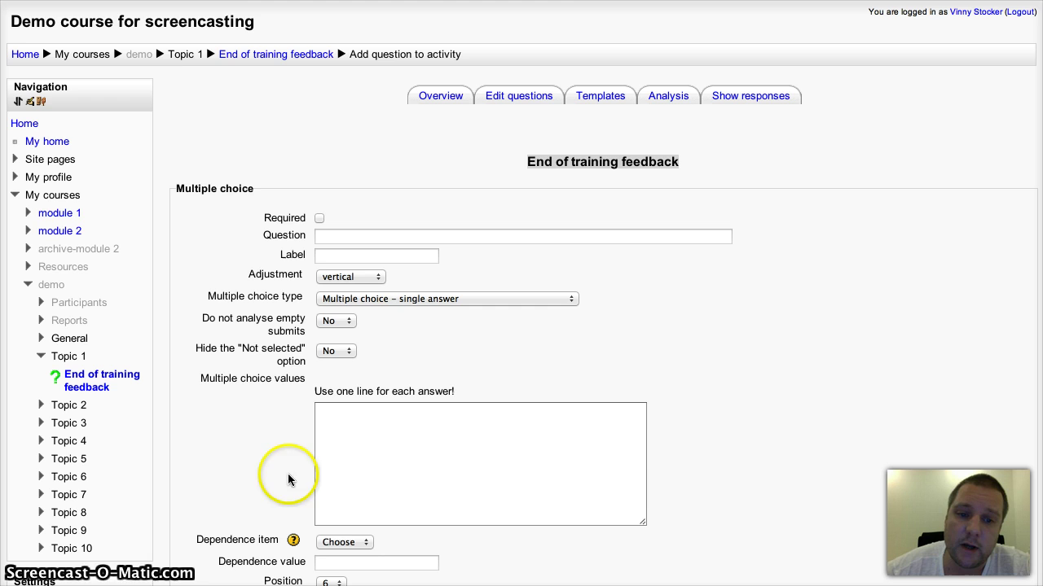
{"action": "scroll", "coordinate": [695, 460], "scroll_direction": "down", "scroll_amount": 5}
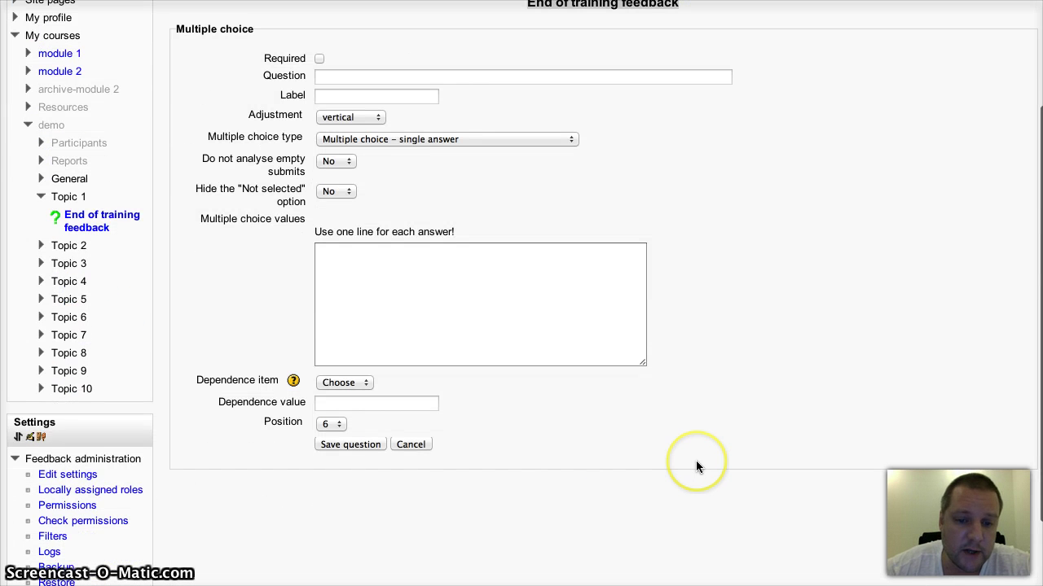
{"action": "left_click", "coordinate": [535, 443]}
{"action": "left_click", "coordinate": [409, 444]}
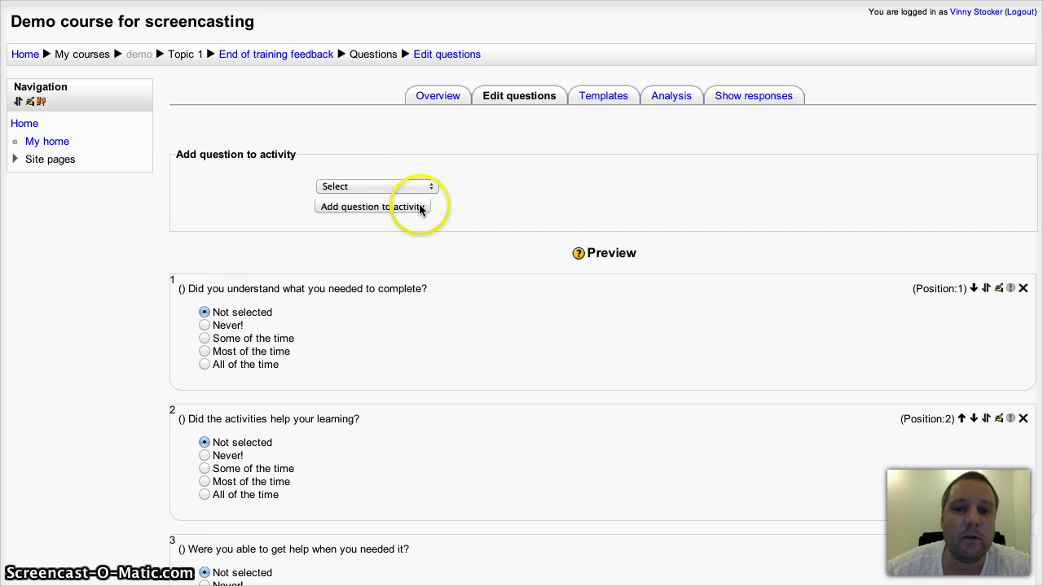
Start a new multiple choice question, leaving its dependence item at Choose
{"action": "left_click", "coordinate": [391, 187]}
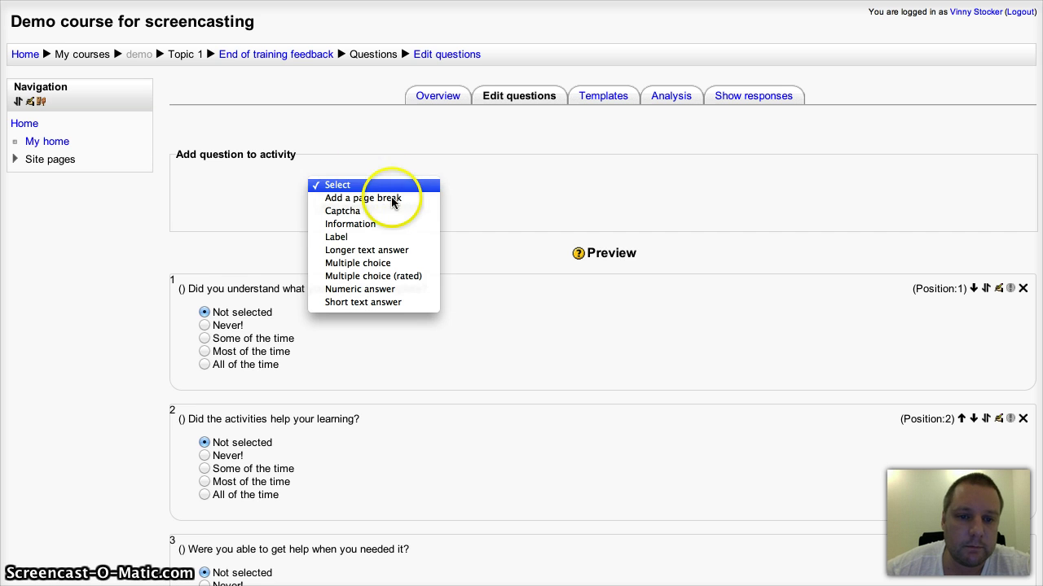
{"action": "left_click", "coordinate": [380, 264]}
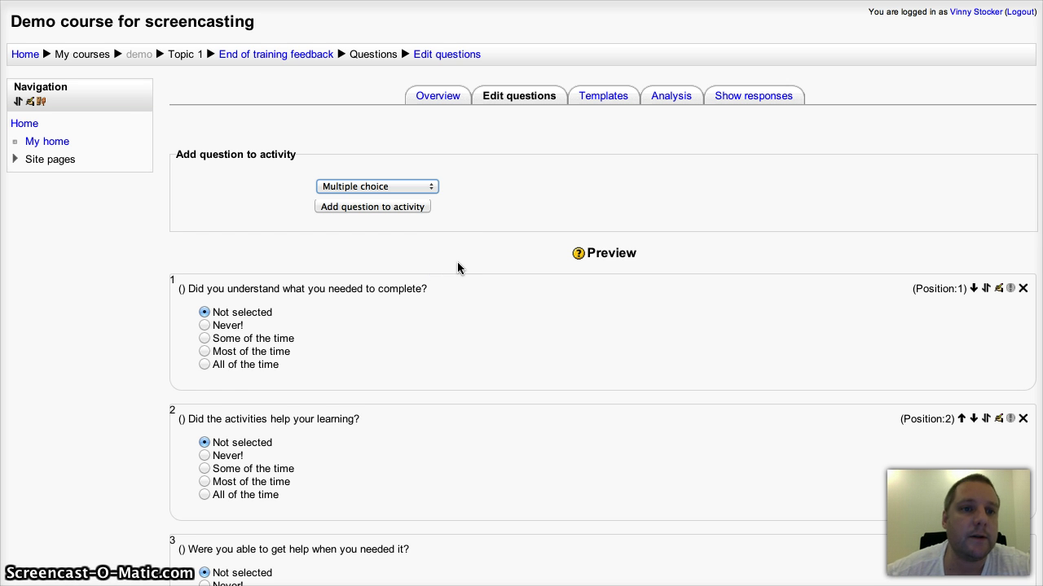
{"action": "left_click", "coordinate": [397, 207]}
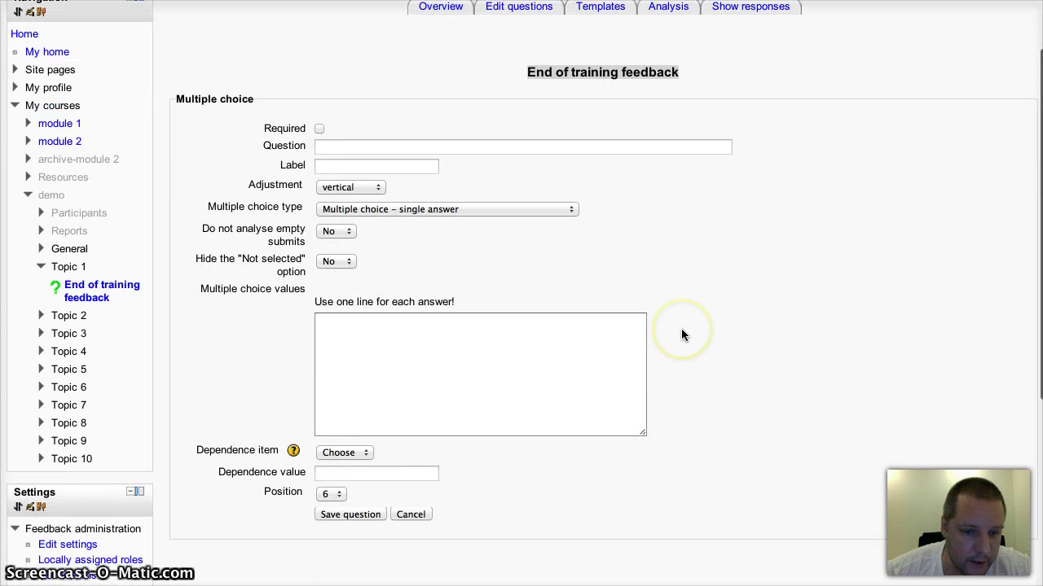
{"action": "left_click", "coordinate": [343, 456]}
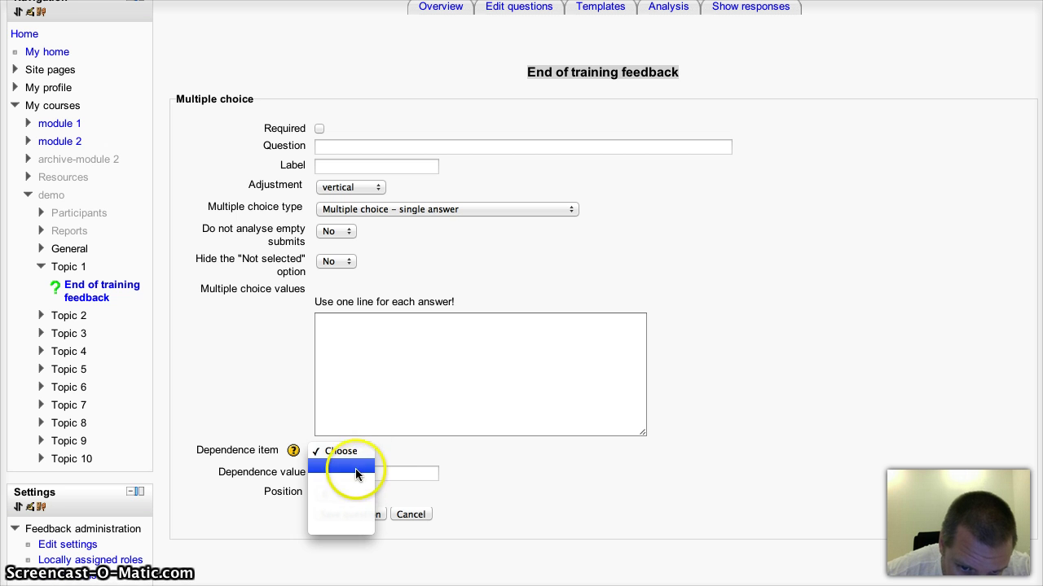
{"action": "left_click", "coordinate": [356, 470]}
{"action": "left_click", "coordinate": [359, 454]}
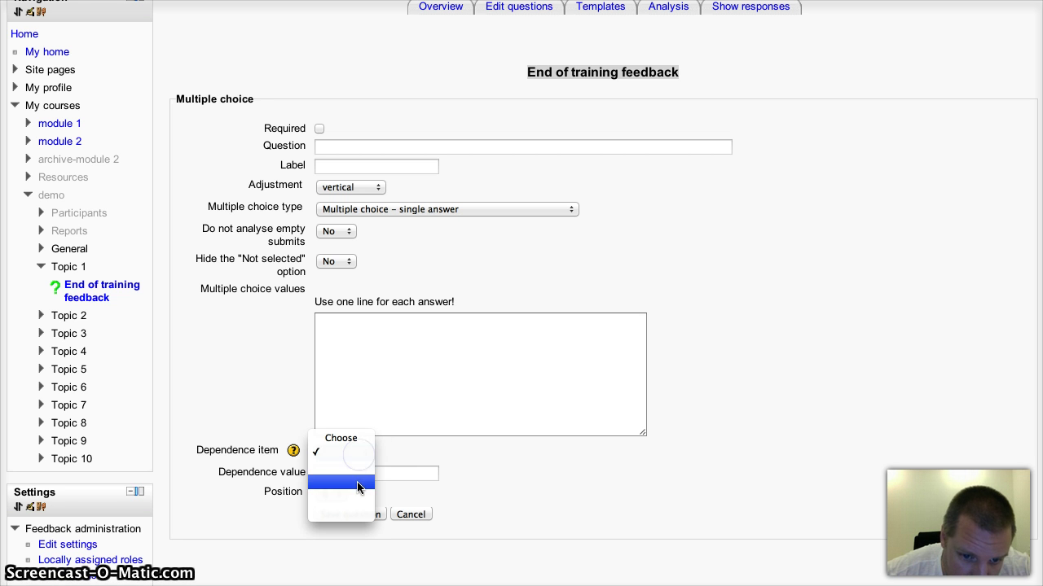
{"action": "left_click", "coordinate": [356, 487]}
{"action": "left_click", "coordinate": [353, 455]}
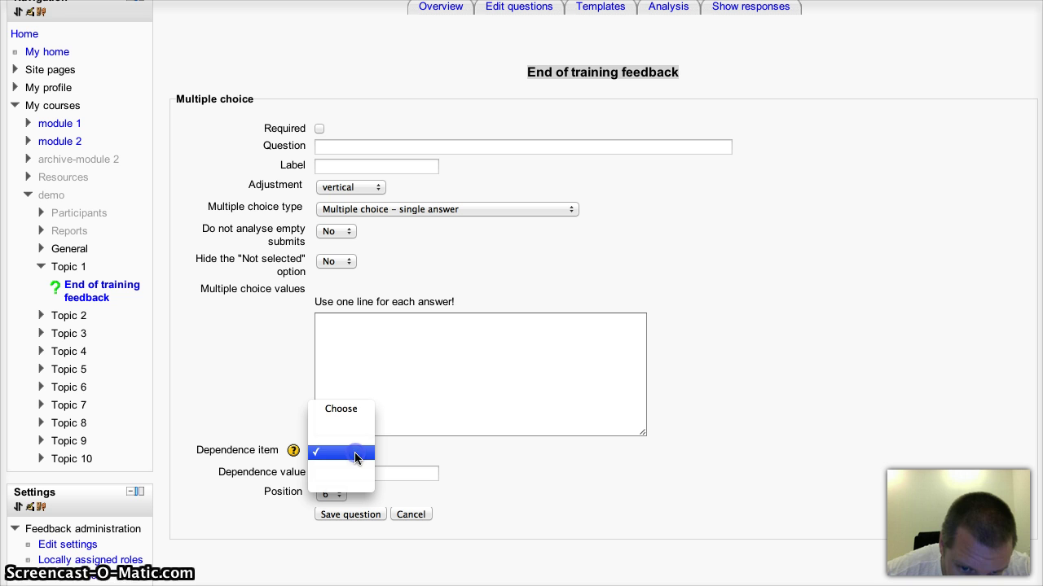
{"action": "mouse_move", "coordinate": [354, 419]}
{"action": "left_mouse_down"}
{"action": "mouse_move", "coordinate": [354, 432]}
{"action": "mouse_move", "coordinate": [363, 418]}
{"action": "mouse_move", "coordinate": [352, 410]}
{"action": "left_mouse_up"}
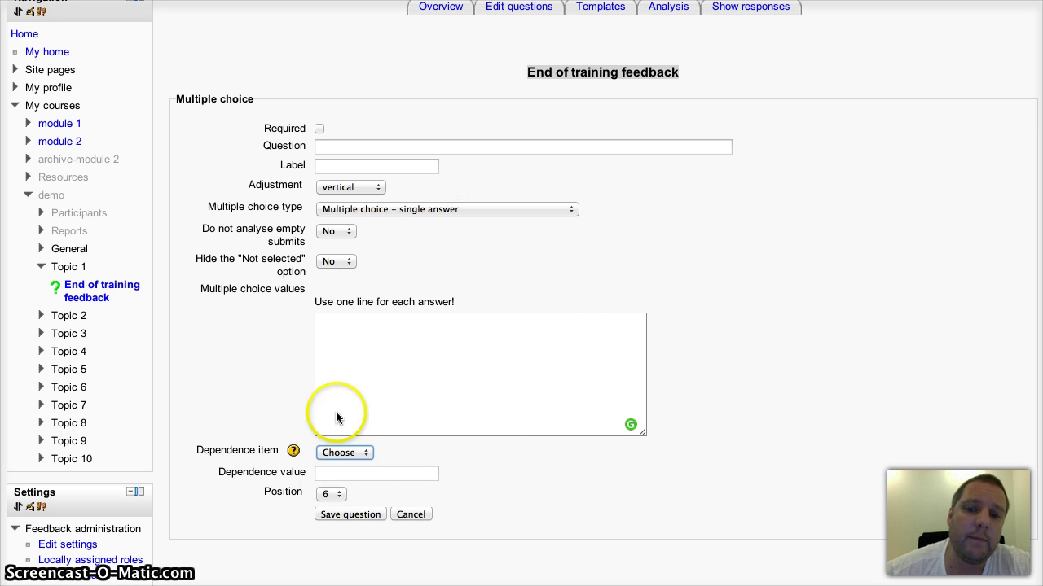
{"action": "left_click_drag", "start_coordinate": [575, 253], "coordinate": [751, 445]}
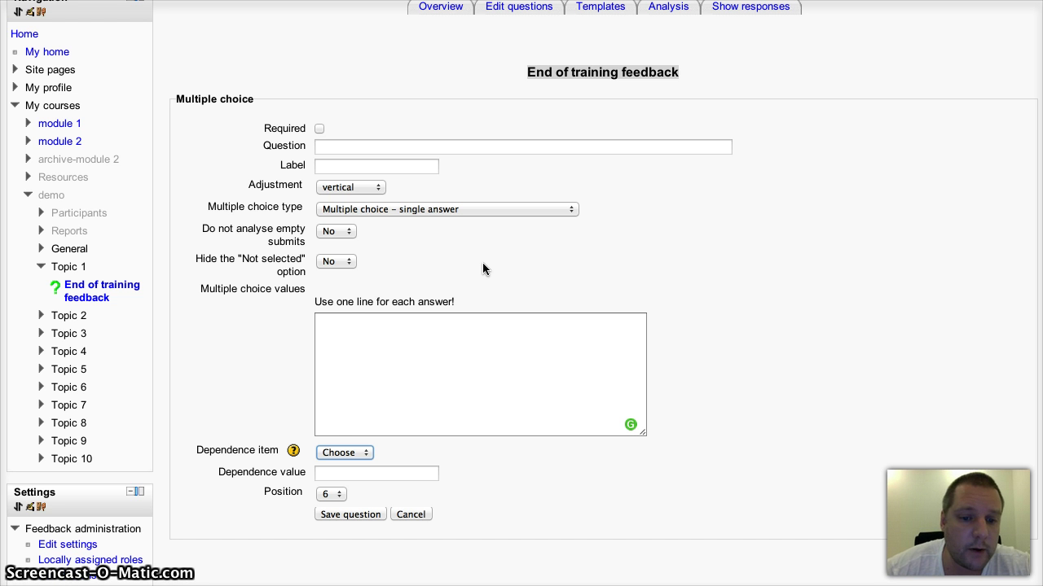
{"action": "left_click", "coordinate": [345, 453]}
{"action": "left_click", "coordinate": [625, 281]}
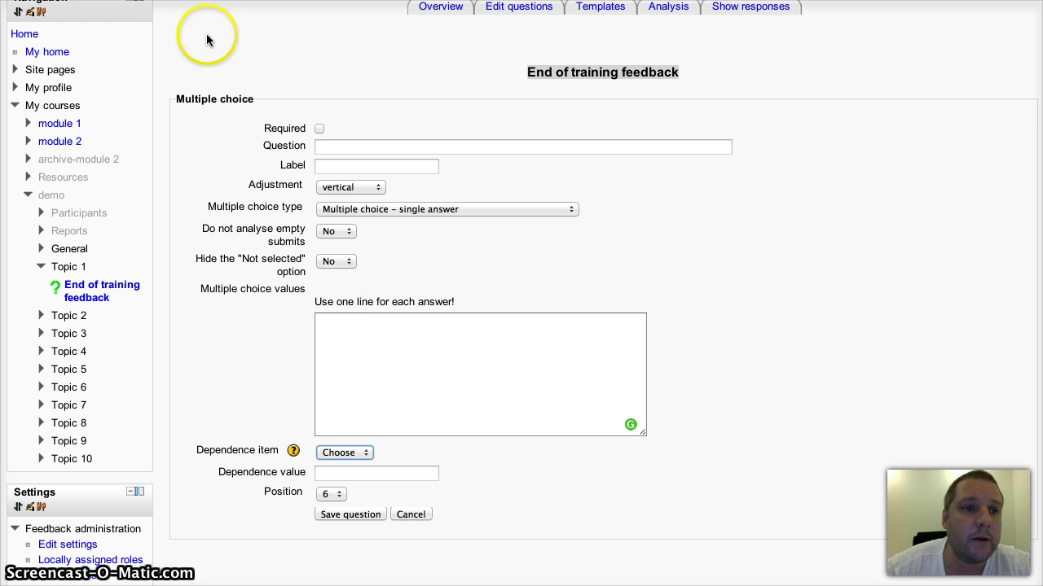
Cancel the multiple choice question and review the five existing questions
{"action": "left_click", "coordinate": [410, 514]}
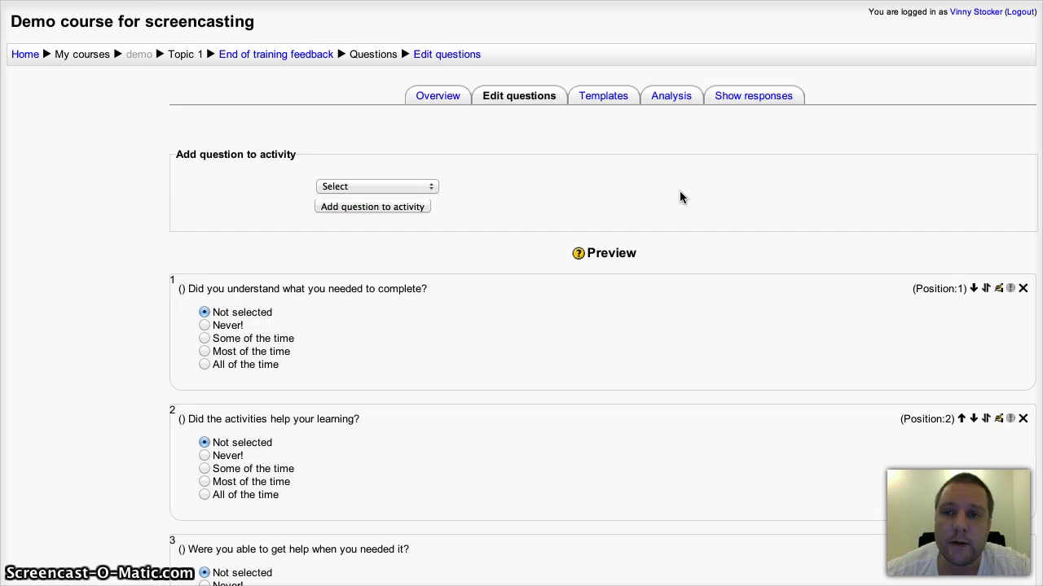
{"action": "scroll", "coordinate": [522, 435], "scroll_direction": "down", "scroll_amount": 3}
{"action": "scroll", "coordinate": [522, 437], "scroll_direction": "down", "scroll_amount": 1}
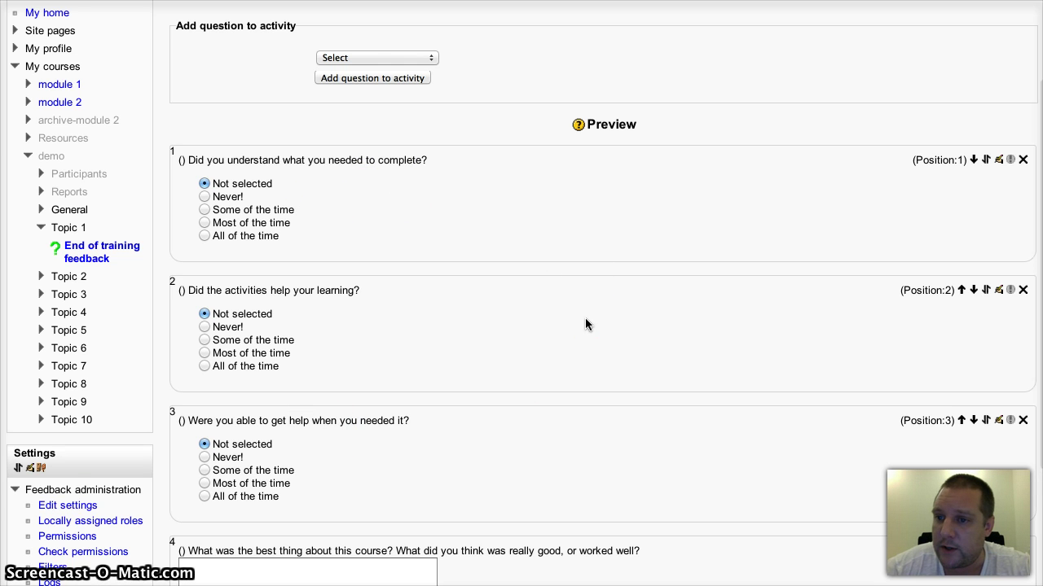
{"action": "scroll", "coordinate": [585, 324], "scroll_direction": "down", "scroll_amount": 1}
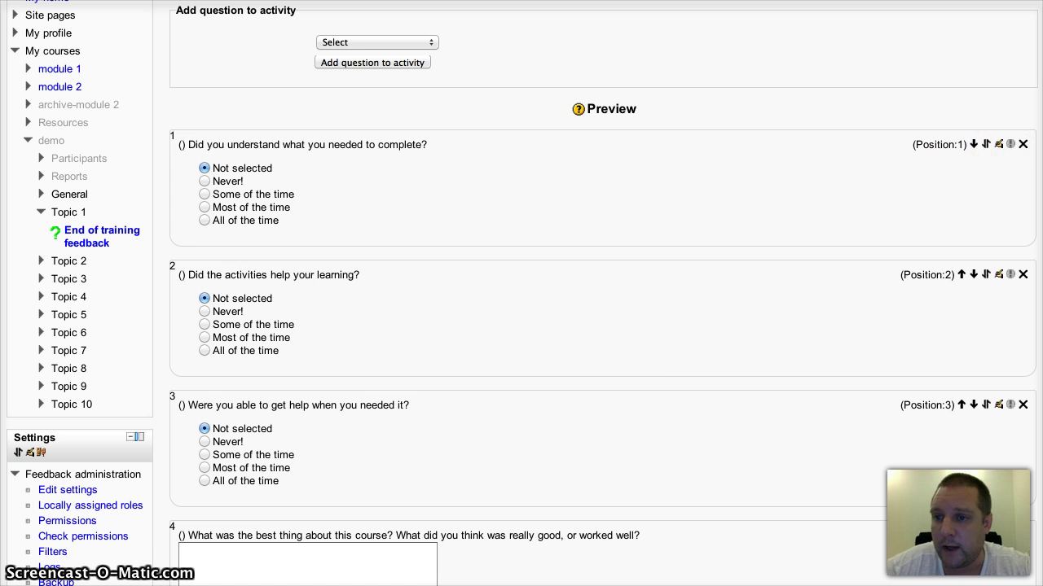
{"action": "scroll", "coordinate": [645, 252], "scroll_direction": "down", "scroll_amount": 3}
{"action": "scroll", "coordinate": [645, 256], "scroll_direction": "down", "scroll_amount": 3}
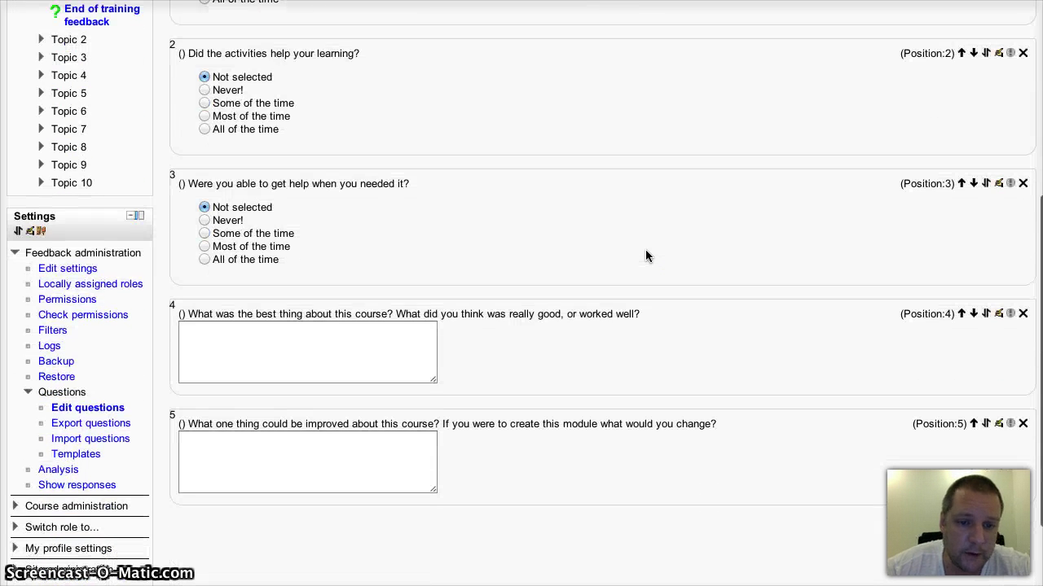
{"action": "scroll", "coordinate": [646, 255], "scroll_direction": "up", "scroll_amount": 10}
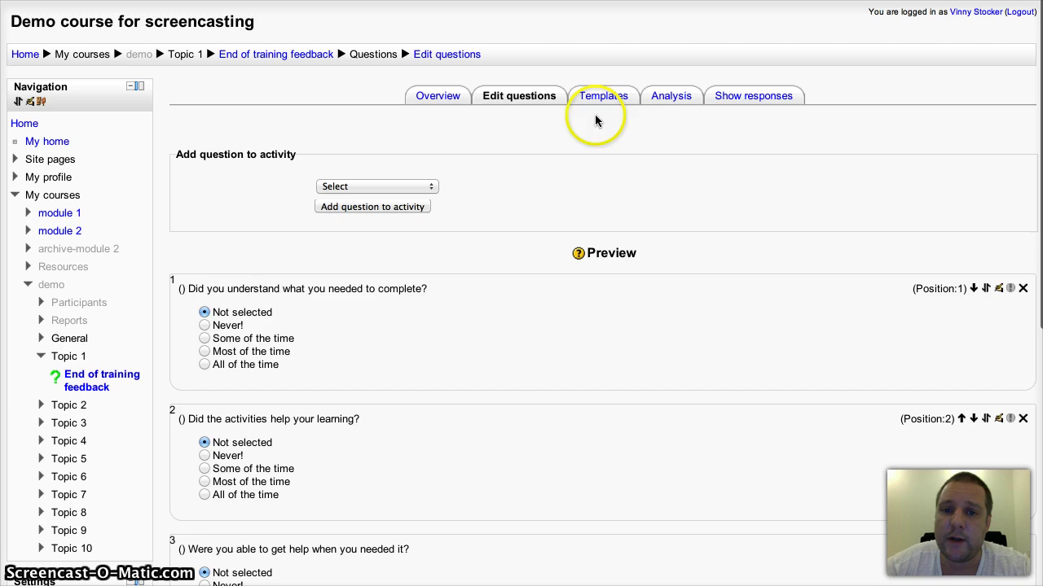
Review the Analysis charts and comments for the 3 submitted answers
{"action": "left_click", "coordinate": [672, 99]}
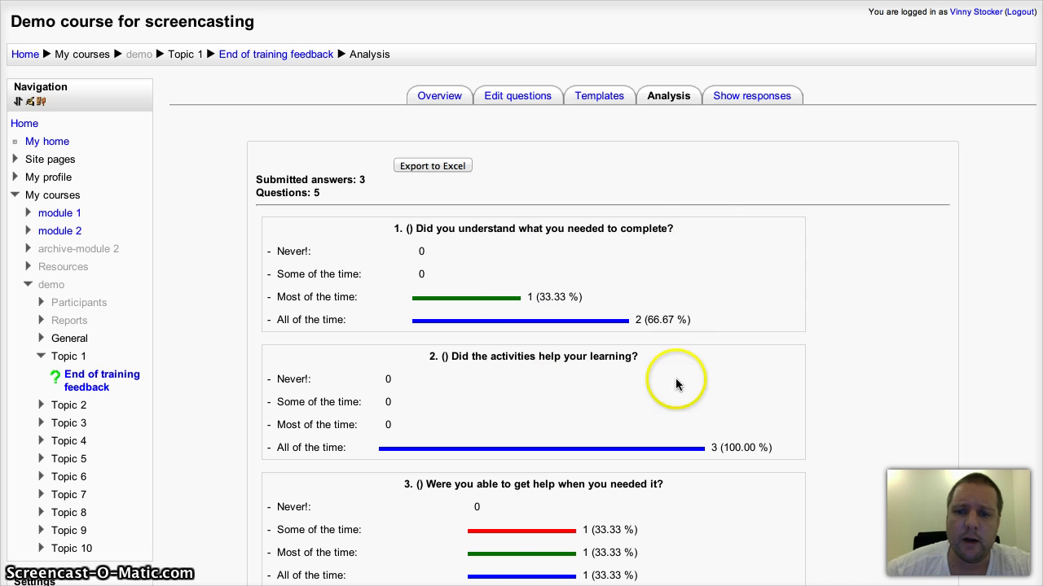
{"action": "scroll", "coordinate": [737, 255], "scroll_direction": "down", "scroll_amount": 5}
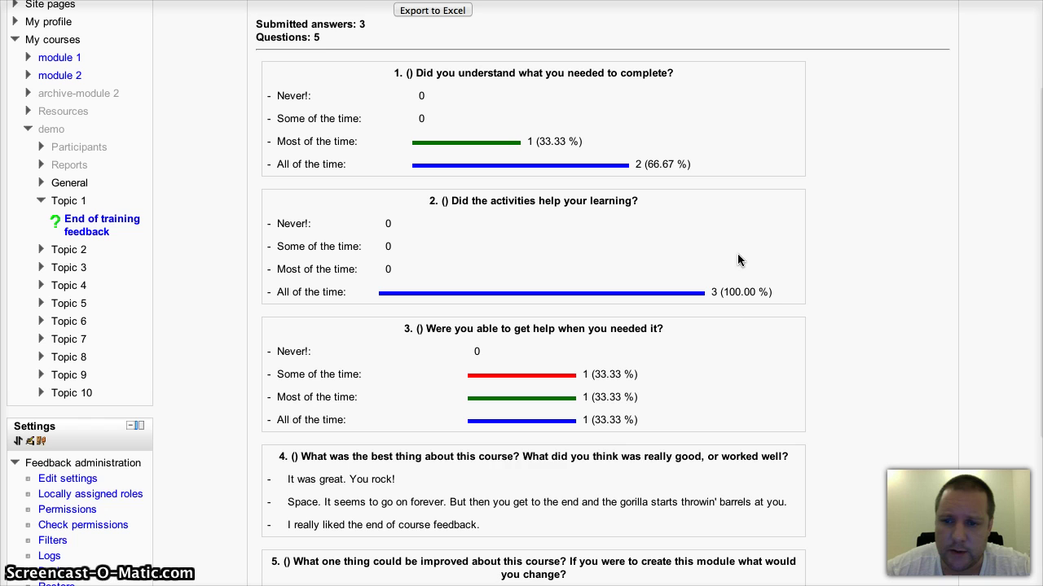
{"action": "scroll", "coordinate": [754, 415], "scroll_direction": "down", "scroll_amount": 5}
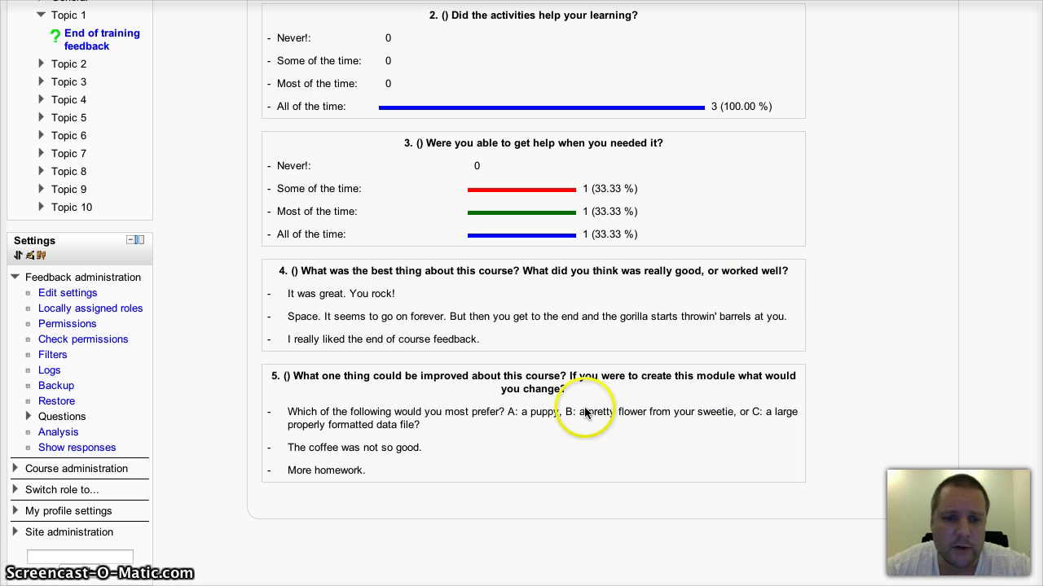
{"action": "scroll", "coordinate": [857, 320], "scroll_direction": "up", "scroll_amount": 8}
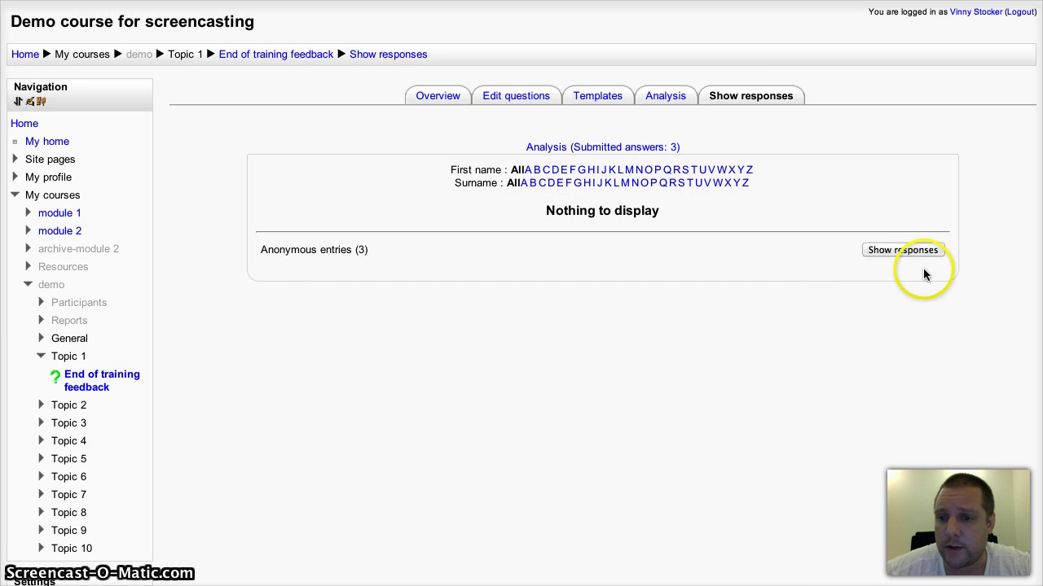
List the 3 anonymous responses individually and call off deleting the third one
{"action": "left_click", "coordinate": [896, 251]}
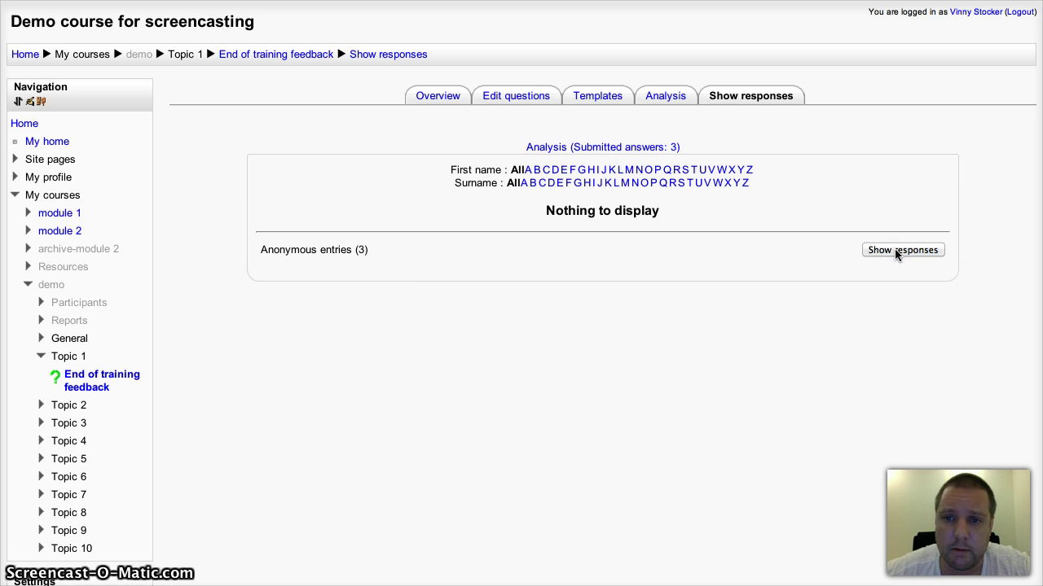
{"action": "left_click", "coordinate": [709, 318]}
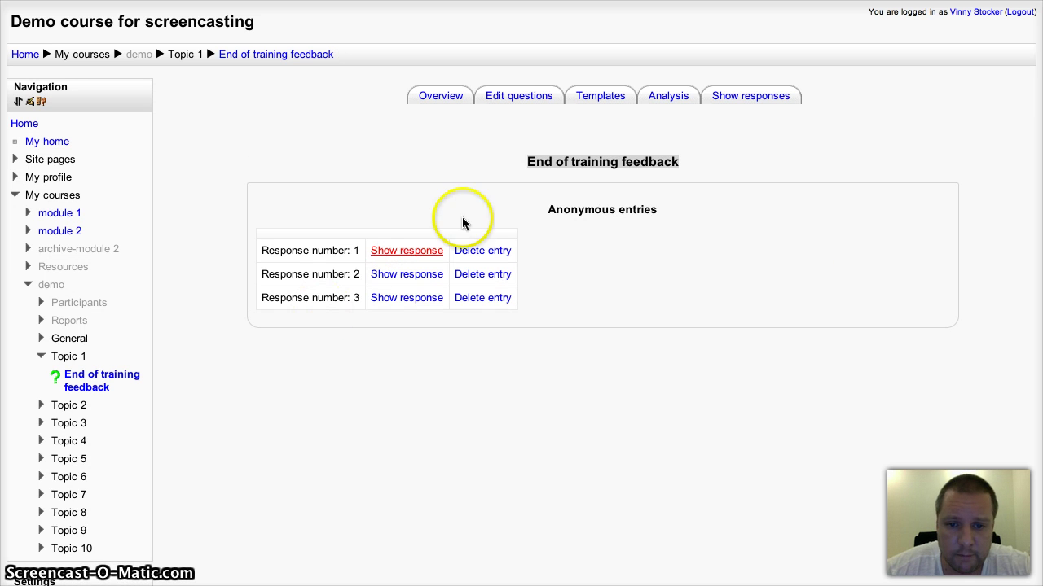
{"action": "left_click", "coordinate": [491, 303]}
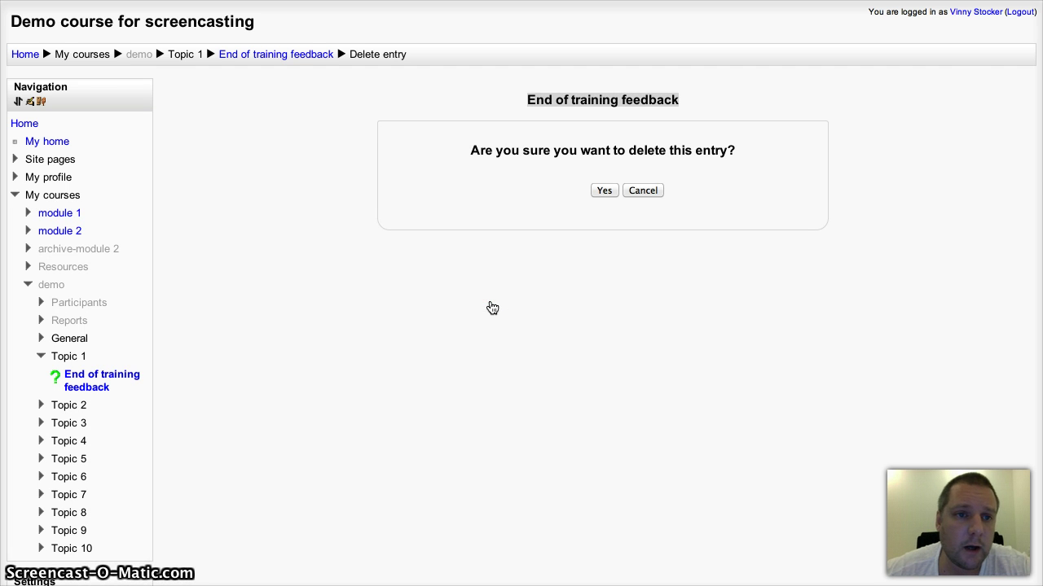
{"action": "left_click", "coordinate": [512, 303]}
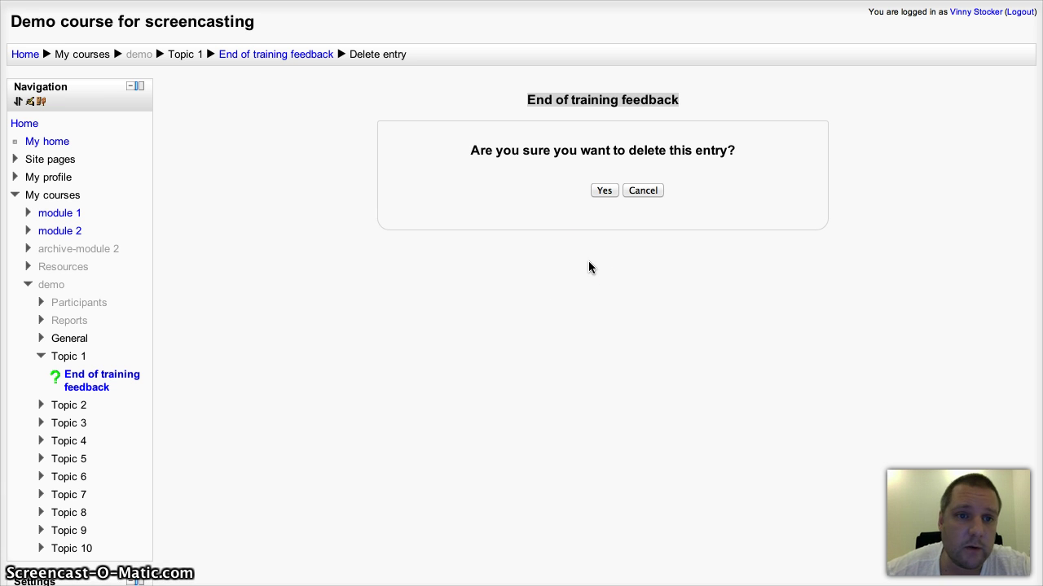
{"action": "left_click", "coordinate": [642, 191]}
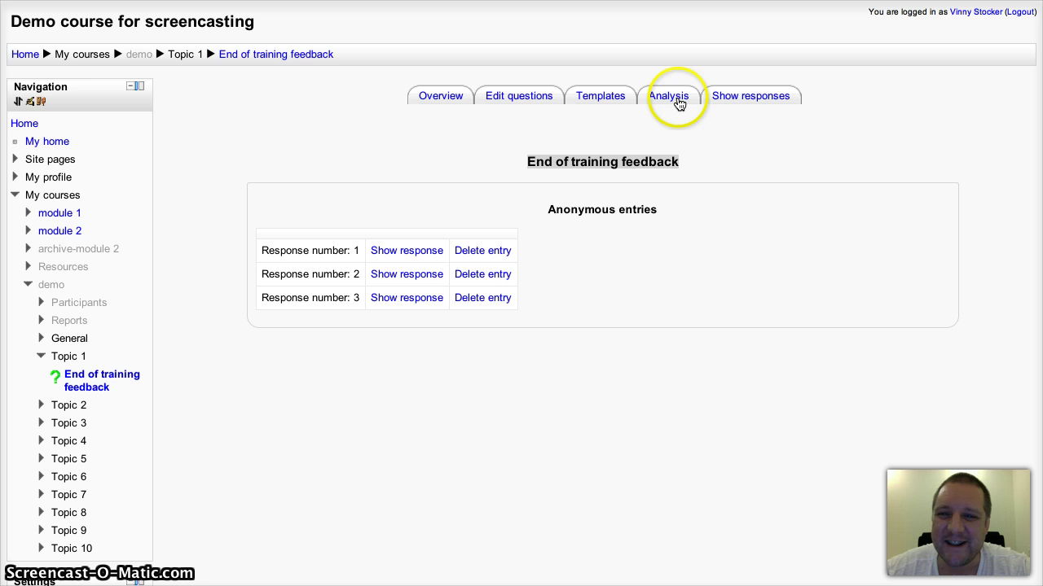
Go from Analysis to the Templates page and tick Public for a new template
{"action": "left_click", "coordinate": [678, 98]}
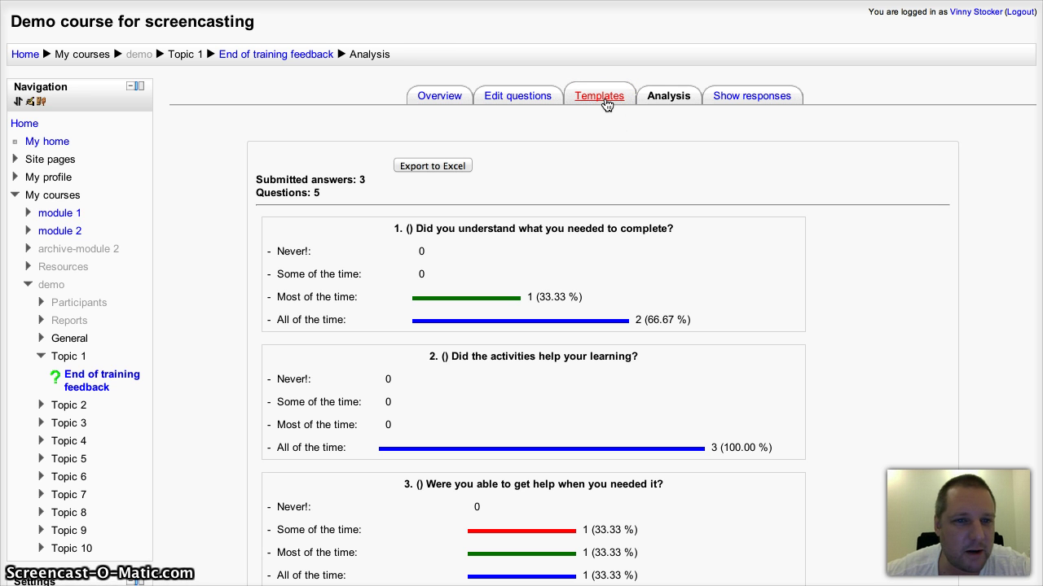
{"action": "left_click", "coordinate": [600, 96]}
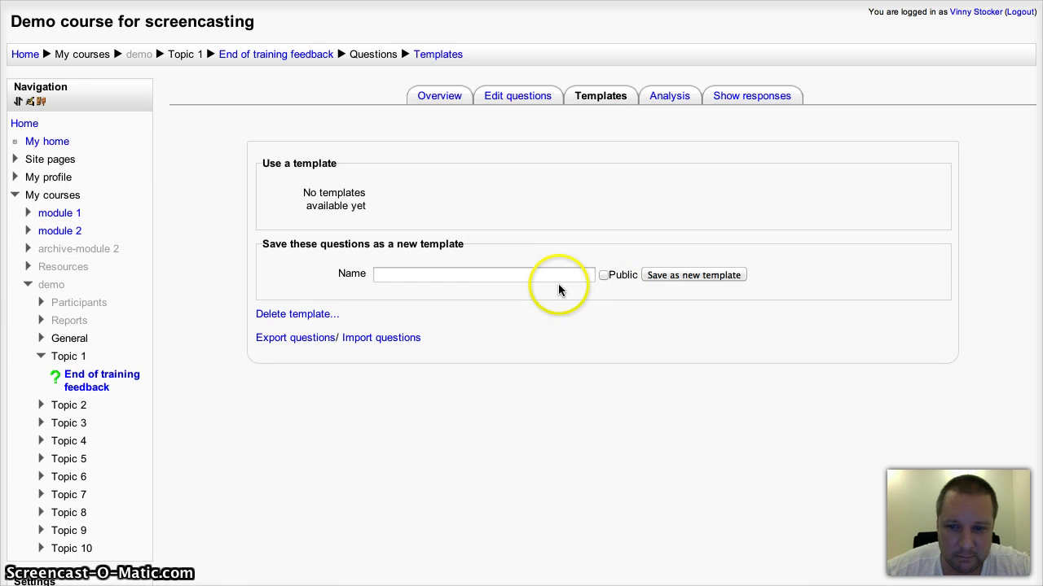
{"action": "left_click", "coordinate": [604, 275]}
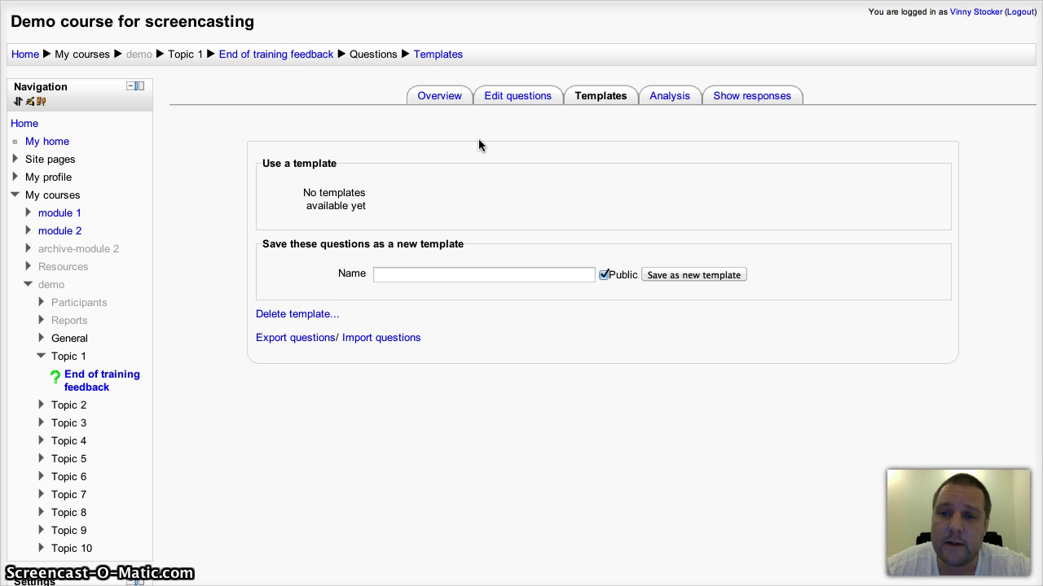
{"action": "left_click", "coordinate": [580, 151]}
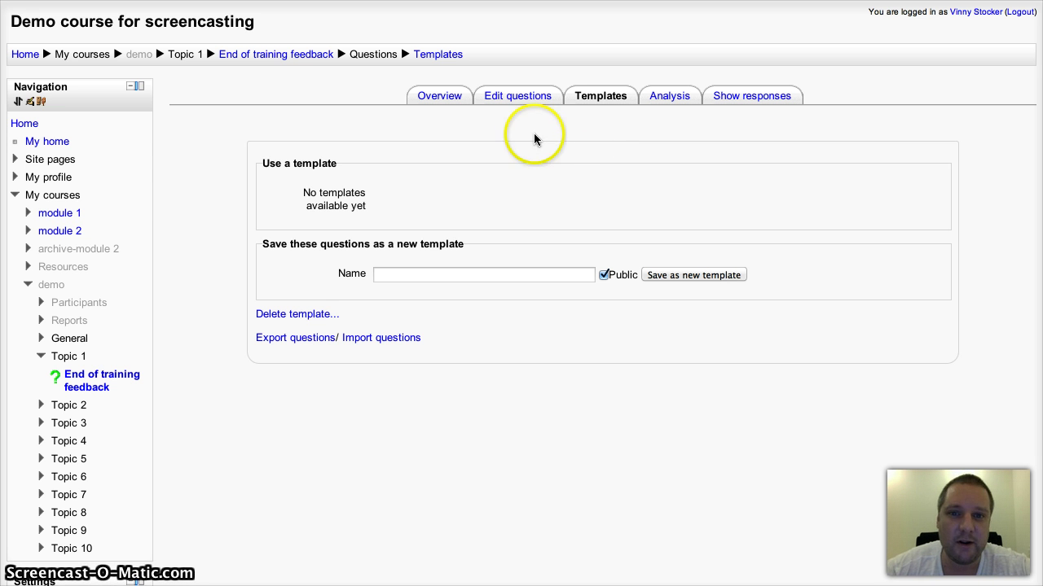